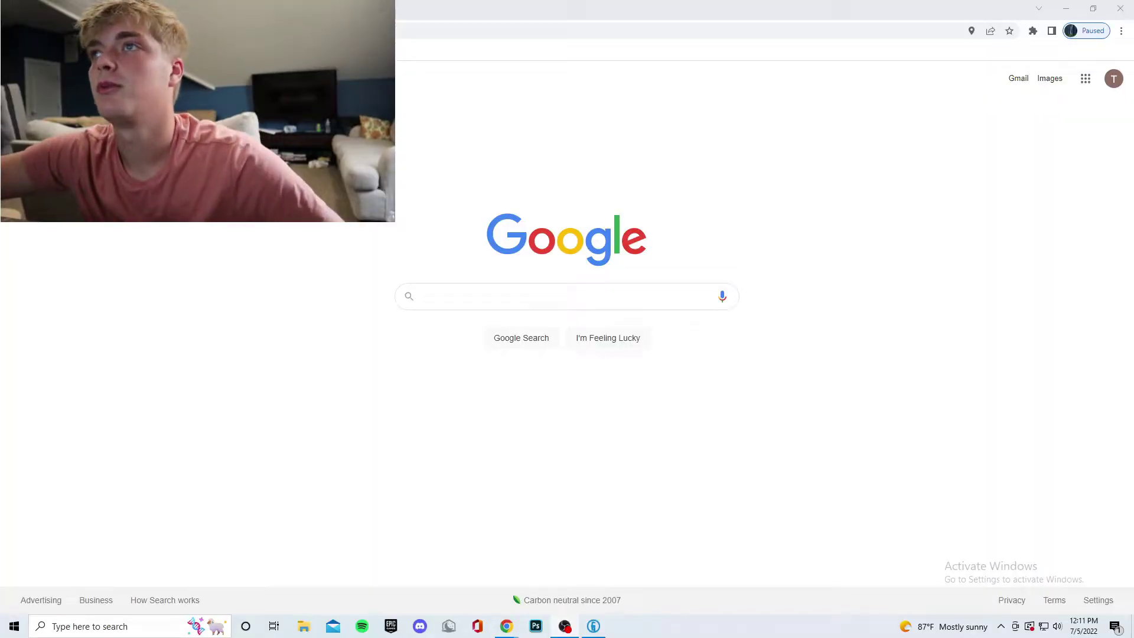
- Open the Google apps launcher and scroll down to Forms and More from Google
left_click(1115, 78)
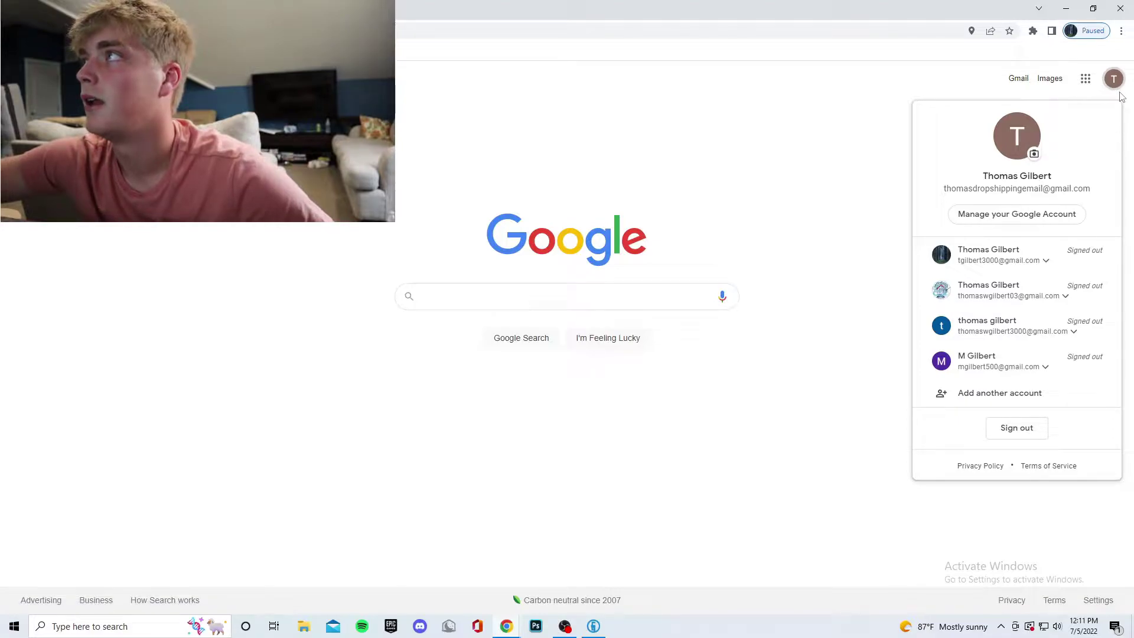
left_click(1116, 88)
left_click(1114, 85)
left_click(1113, 87)
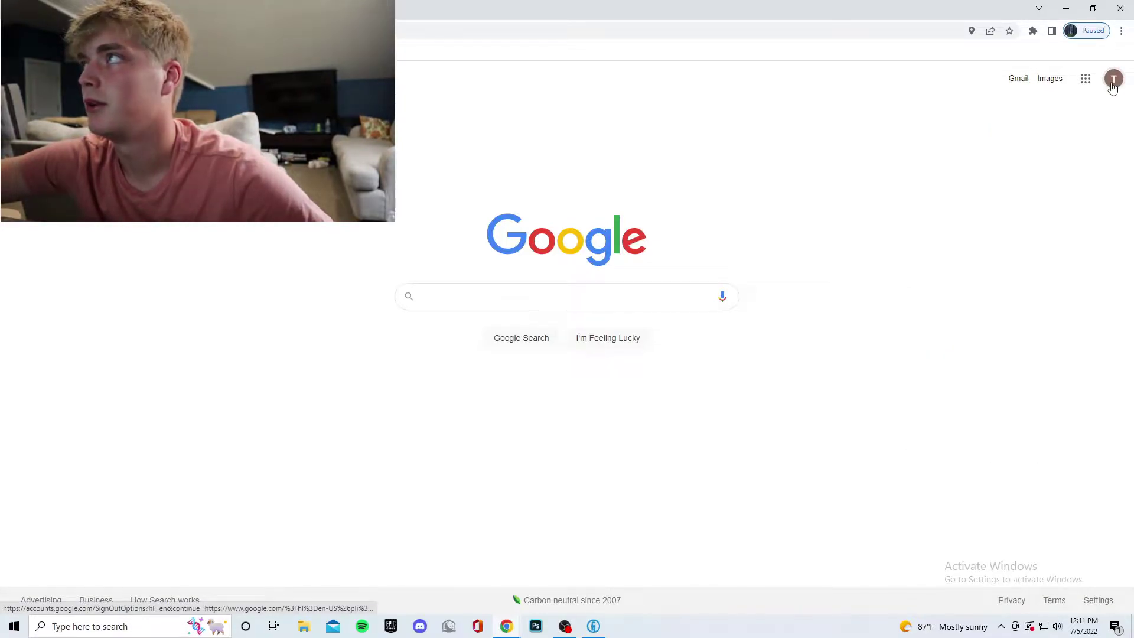
left_click(1084, 83)
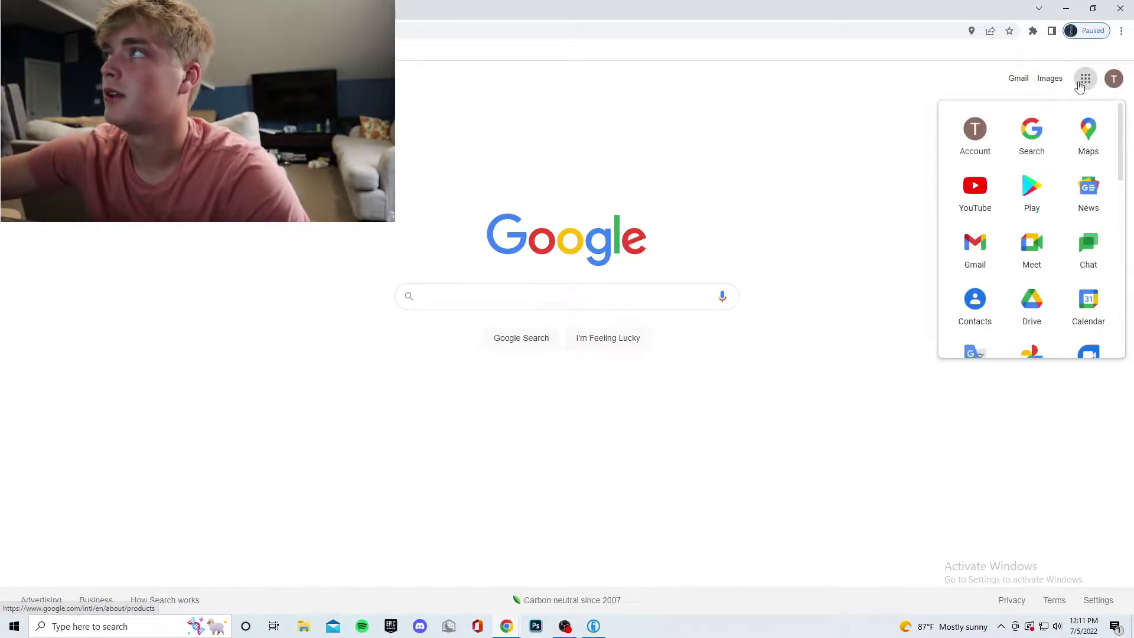
scroll(1108, 264, "down", 5)
scroll(1105, 283, "down", 3)
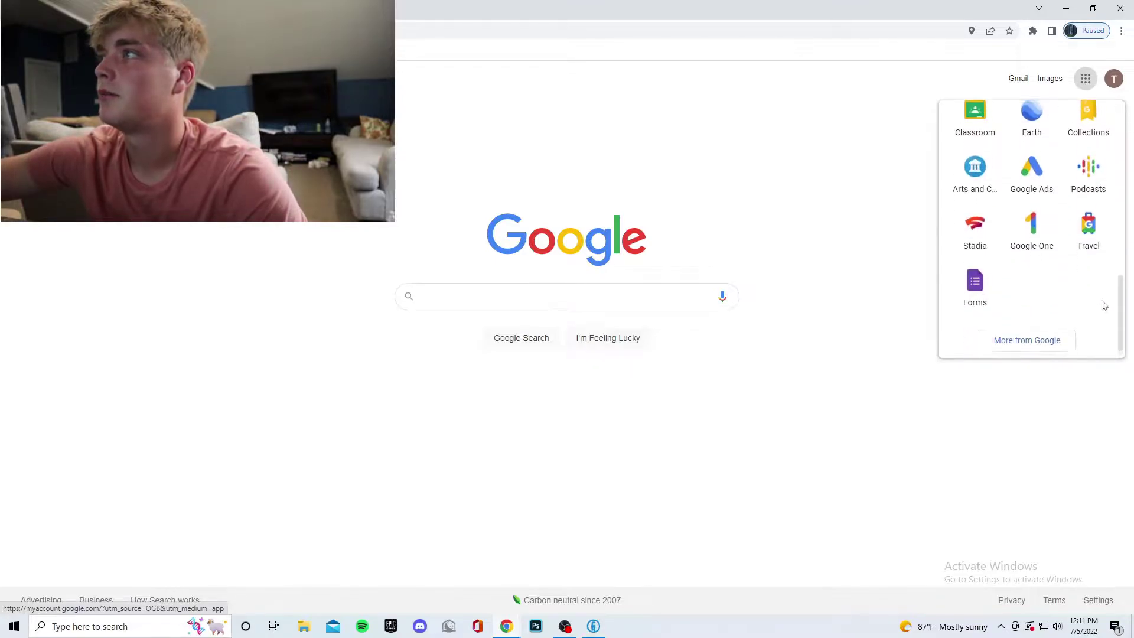
- Go to the all Google products page and expand the complete product list
left_click(1021, 341)
scroll(676, 236, "down", 6)
scroll(676, 236, "down", 3)
left_click(547, 246)
scroll(1058, 287, "down", 7)
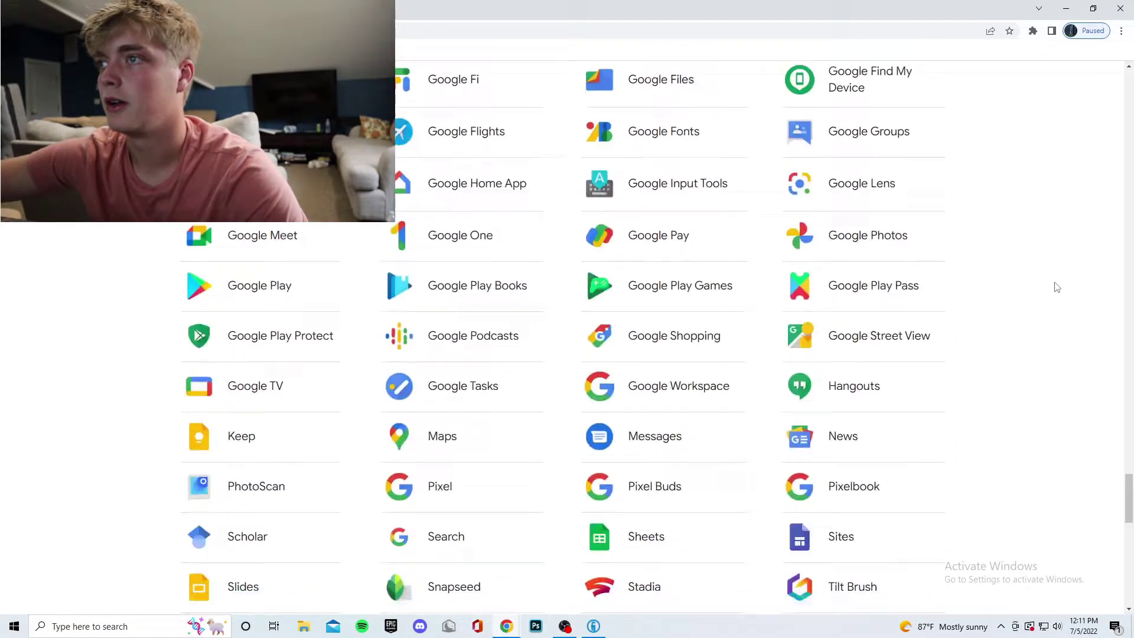
scroll(1058, 288, "down", 9)
- Open Business Profile under For business and choose Manage now in a new tab
left_click(233, 266)
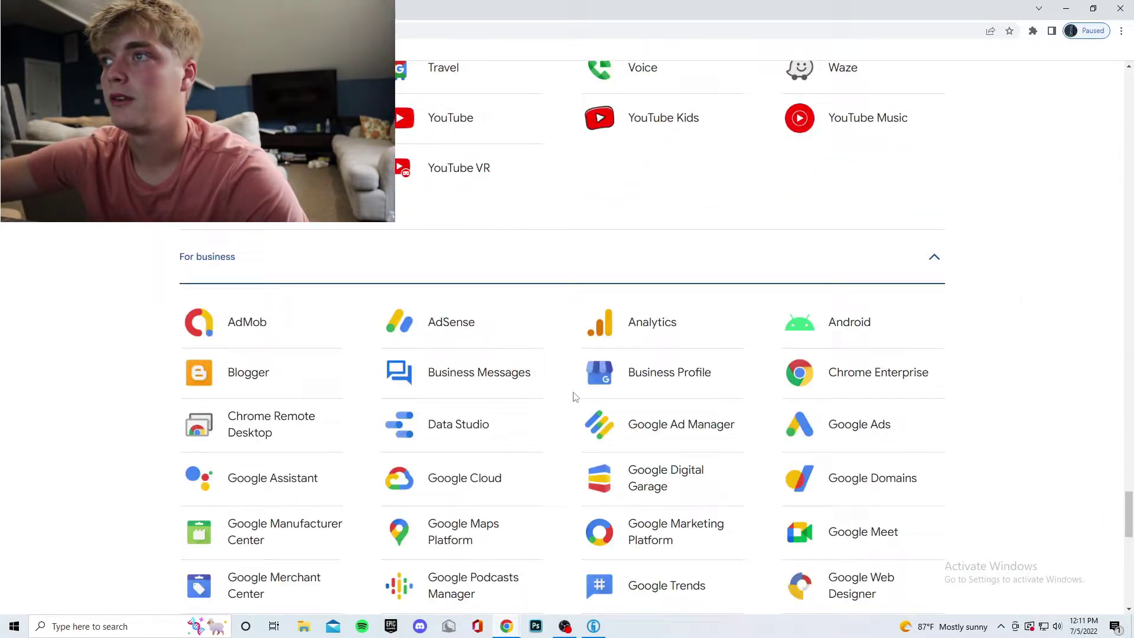
left_click(655, 381)
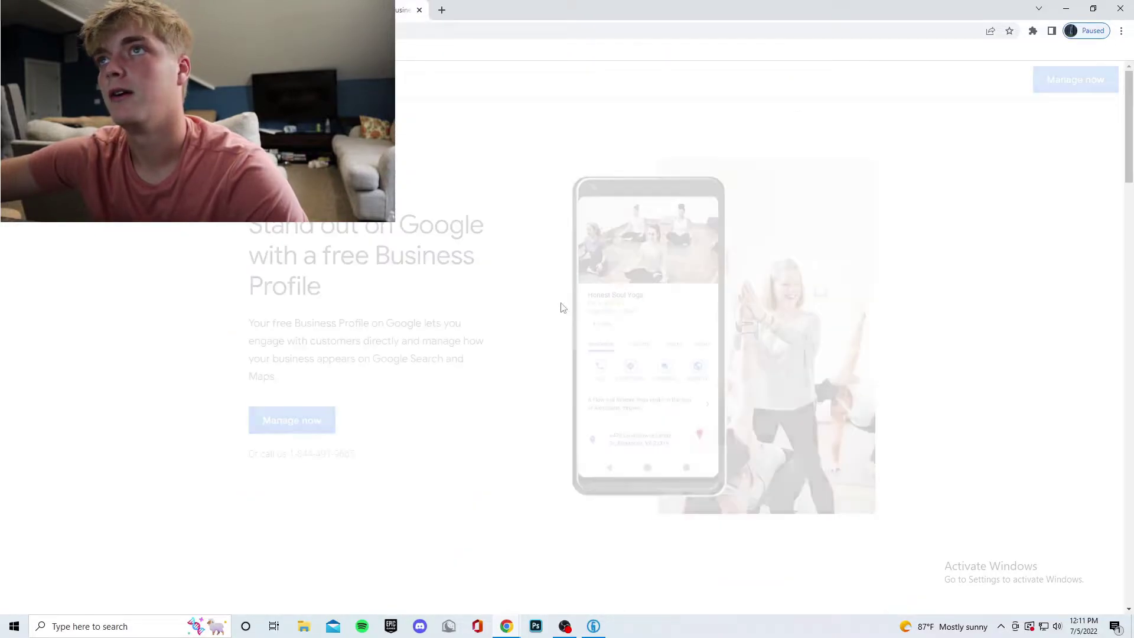
left_click(313, 423)
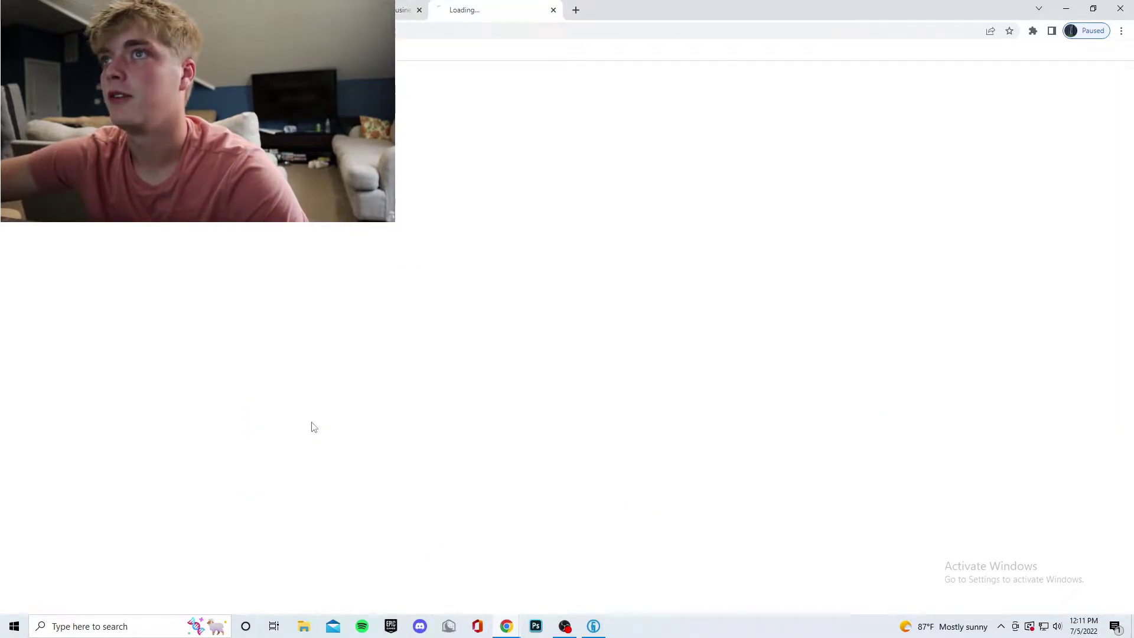
- Enter 'Test for youtube' as the new business name
left_click(626, 194)
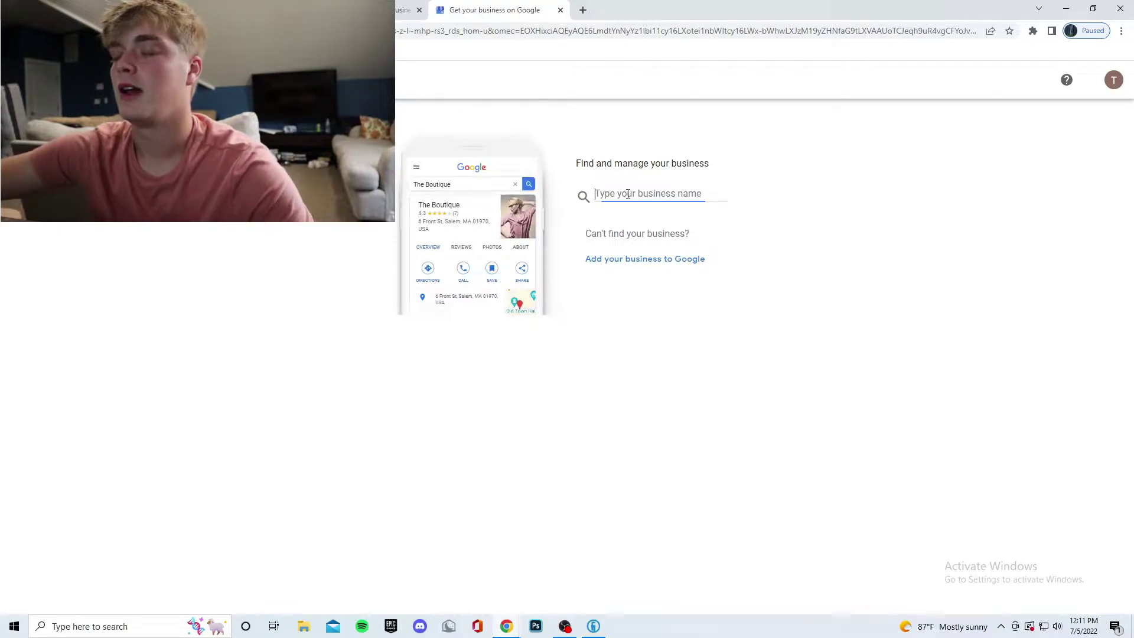
type("Testg for")
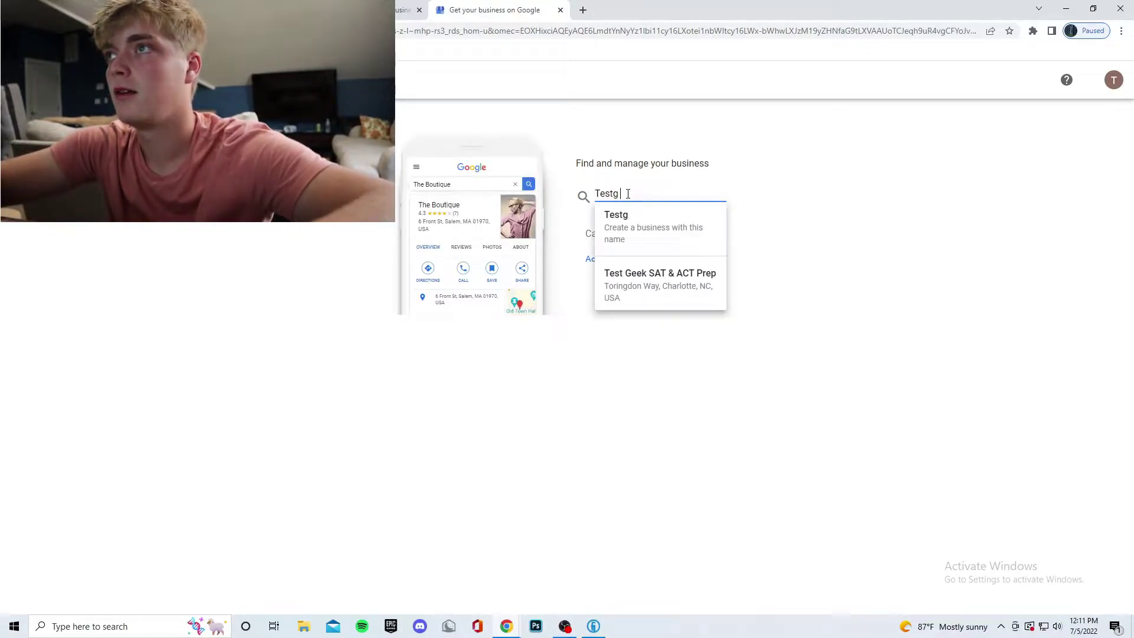
key("BackSpace")
key("BackSpace")
key("BackSpace")
key("BackSpace")
key("BackSpace")
key("BackSpace")
type("for yu")
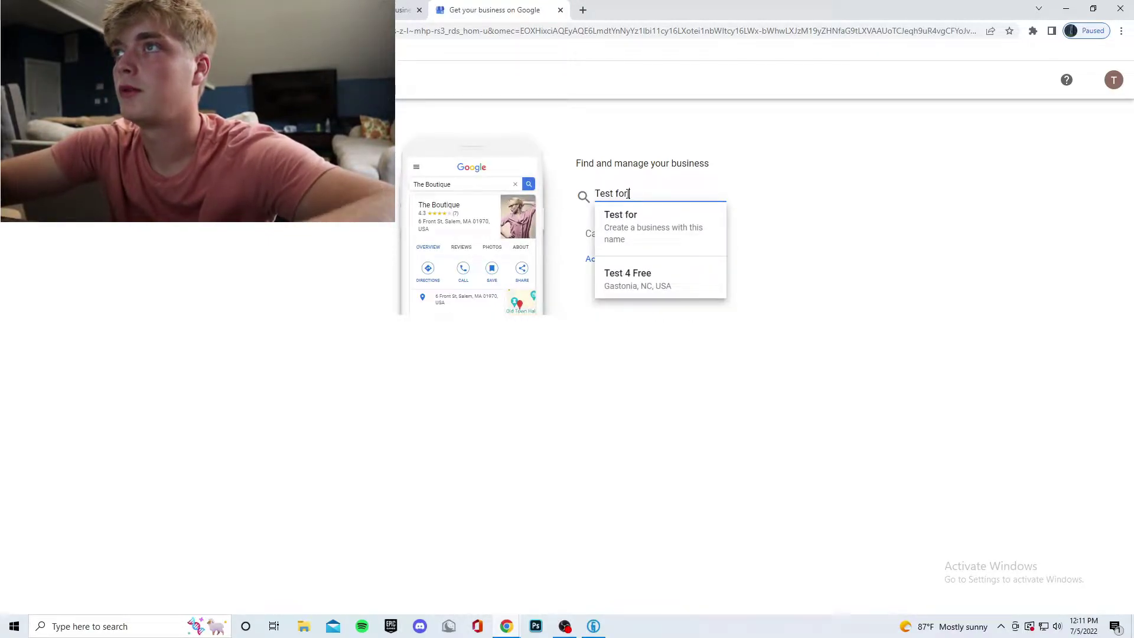
key("BackSpace")
key("BackSpace")
type("y")
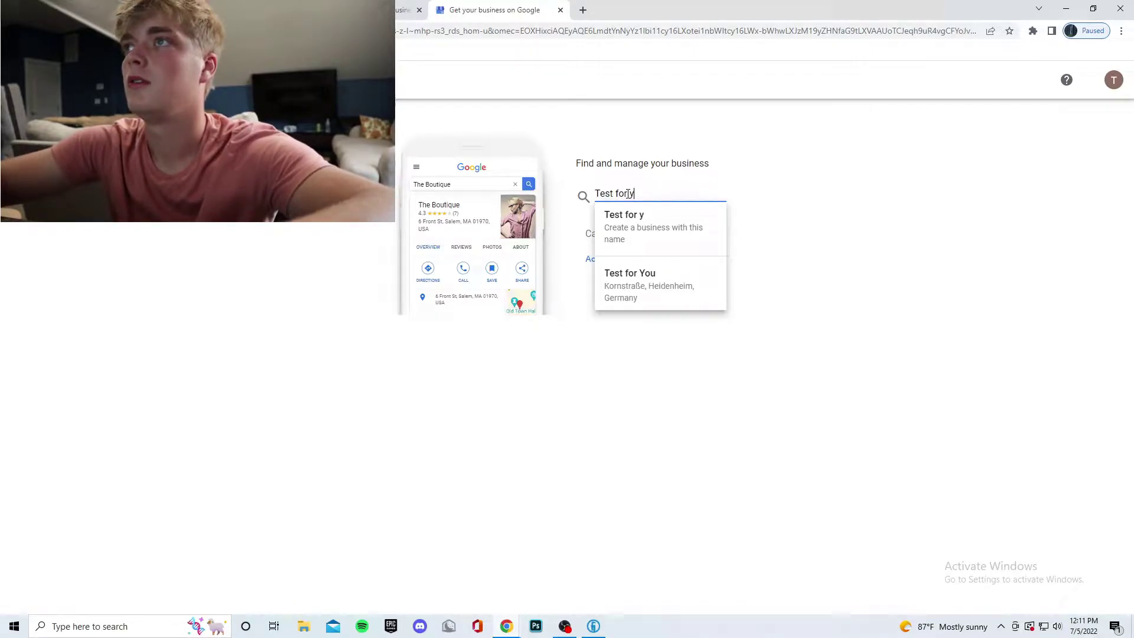
type("outube")
key("Return")
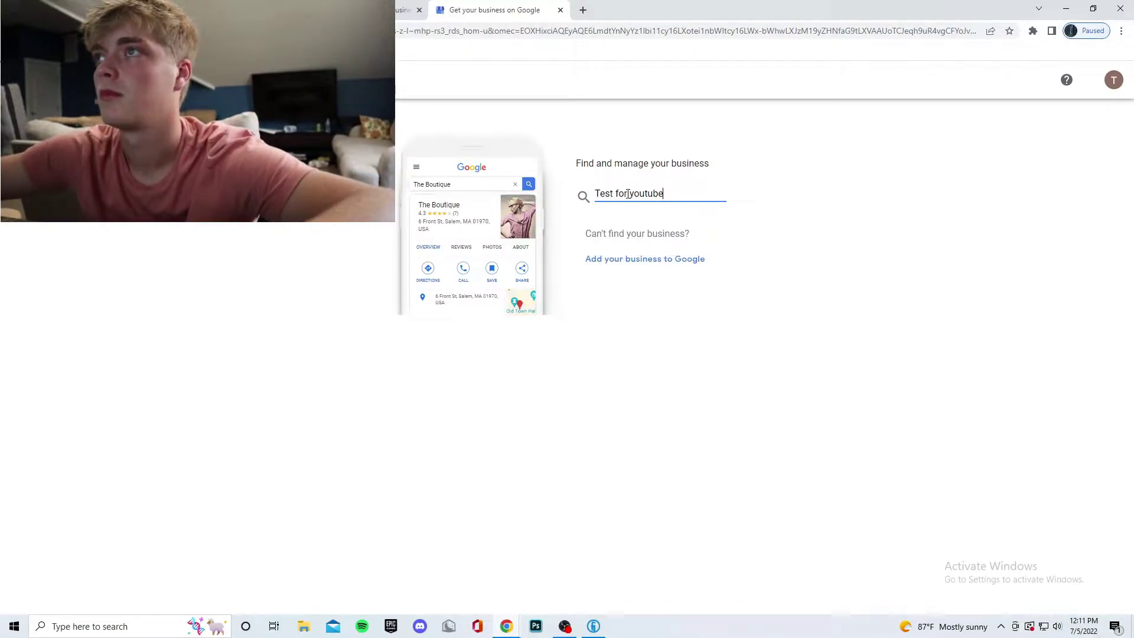
- Set the business category to 'marketing agency' and continue
left_click(658, 324)
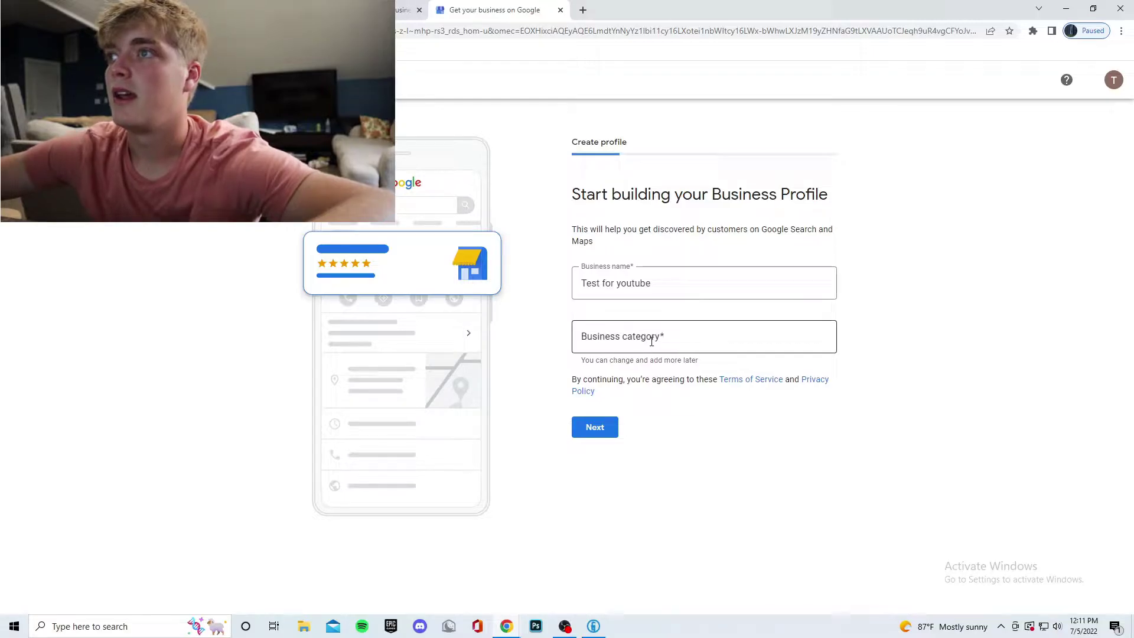
left_click(636, 342)
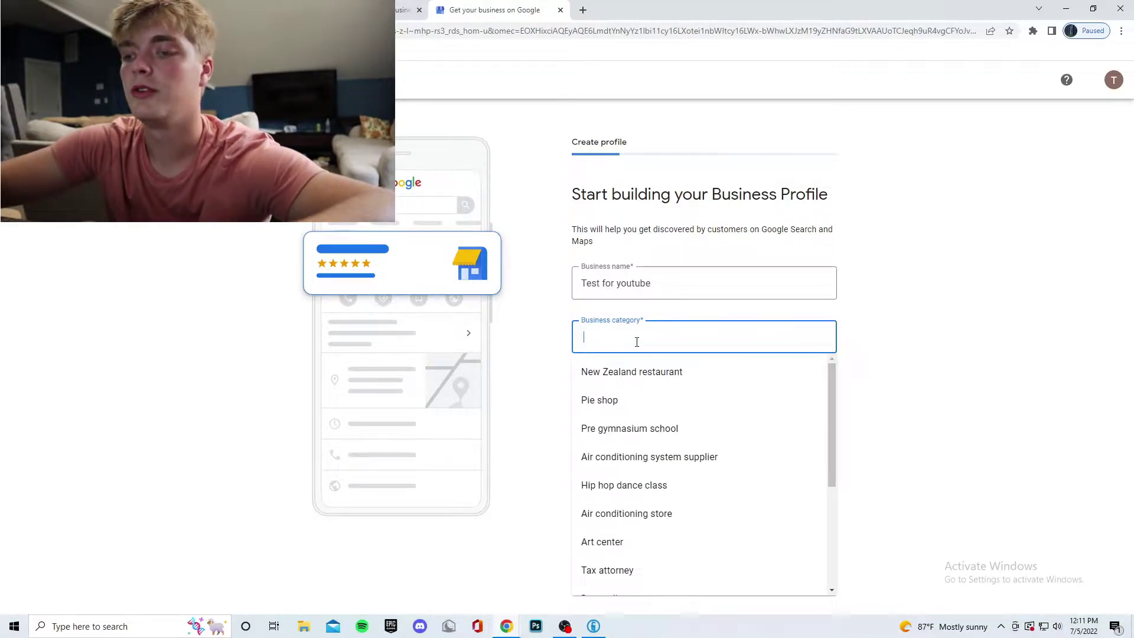
type("marketing ")
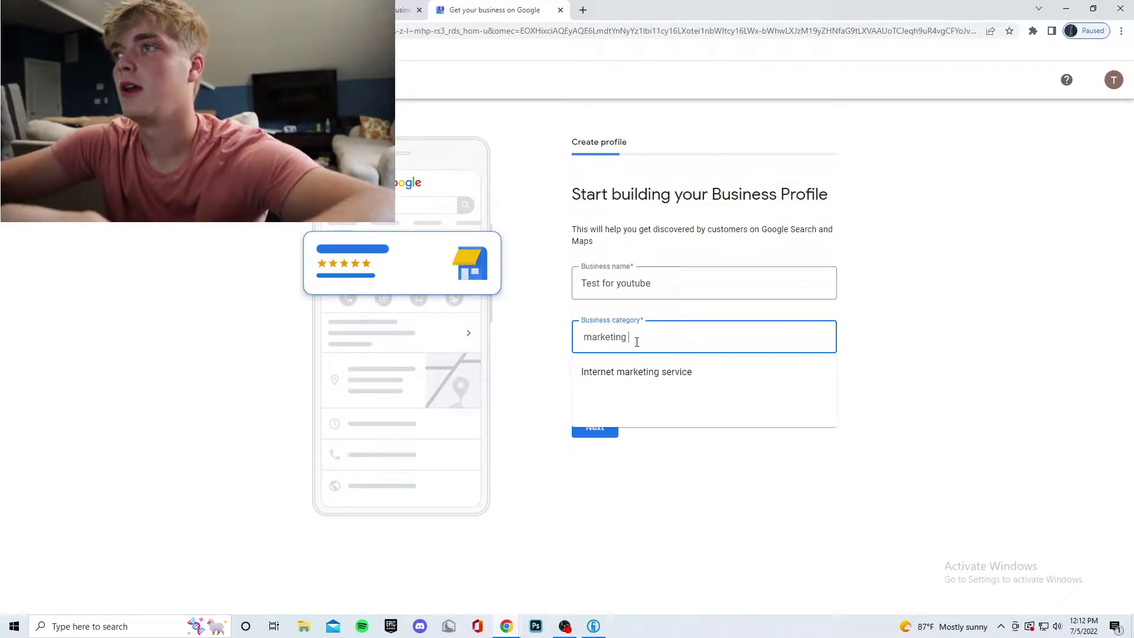
type("agency")
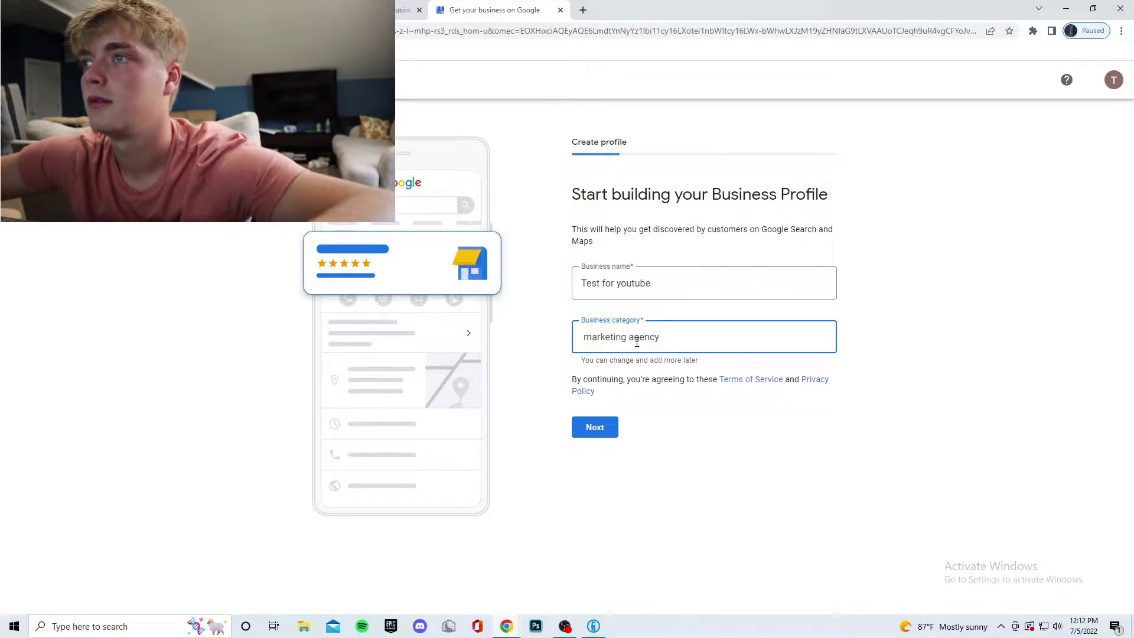
left_click(597, 427)
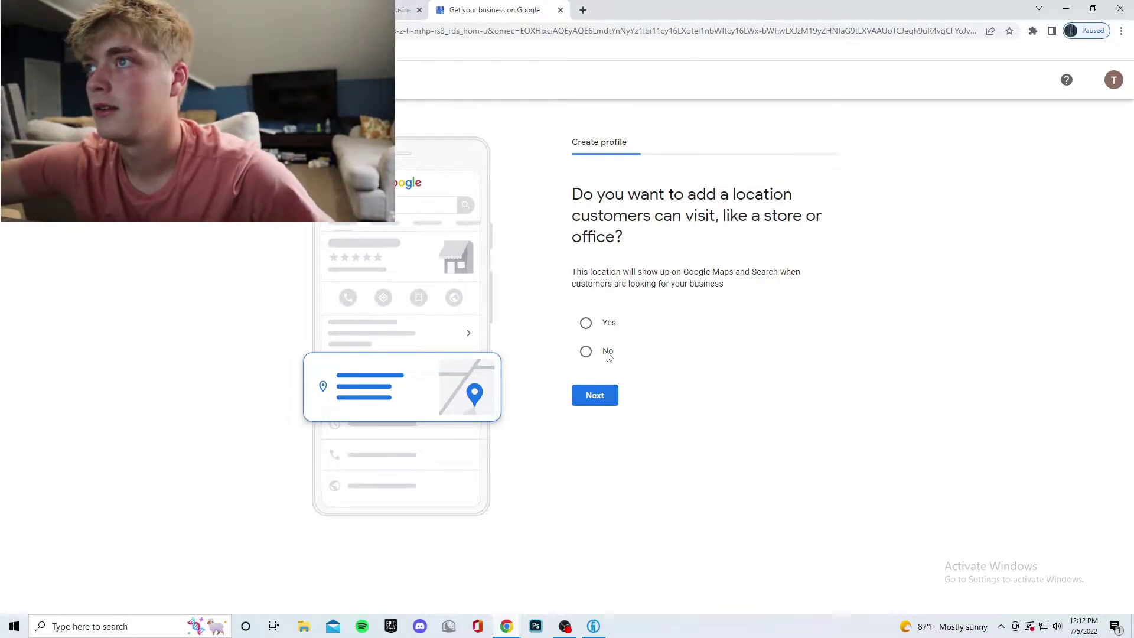
- Answer No to a visitable location and add California as the service area
left_click(586, 351)
left_click(594, 396)
left_click(648, 308)
type("califor")
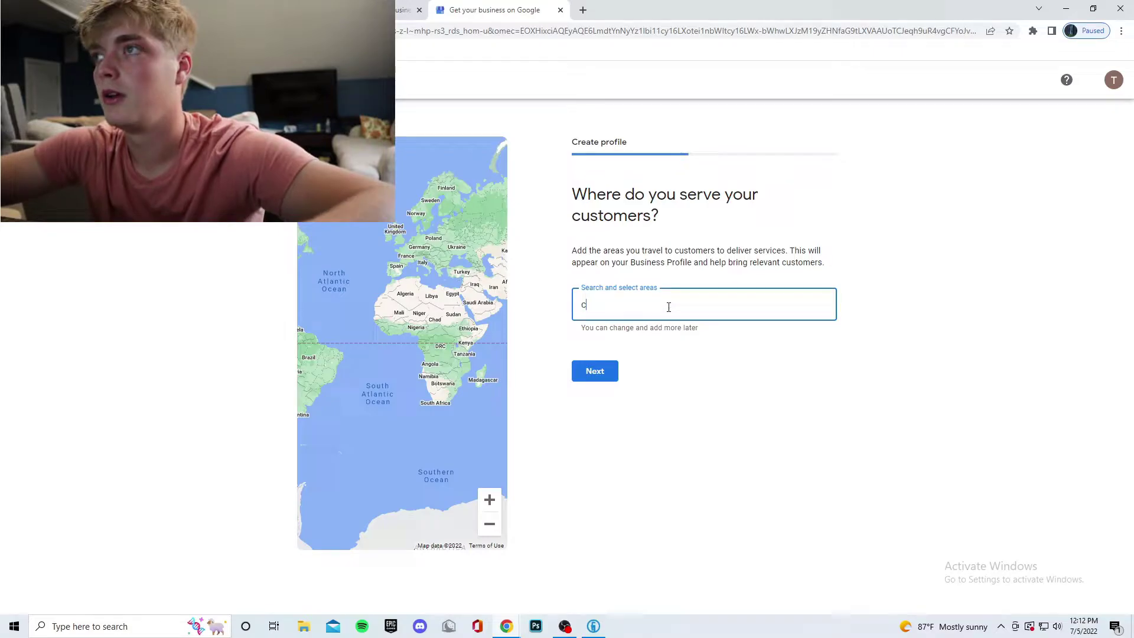
left_click(628, 345)
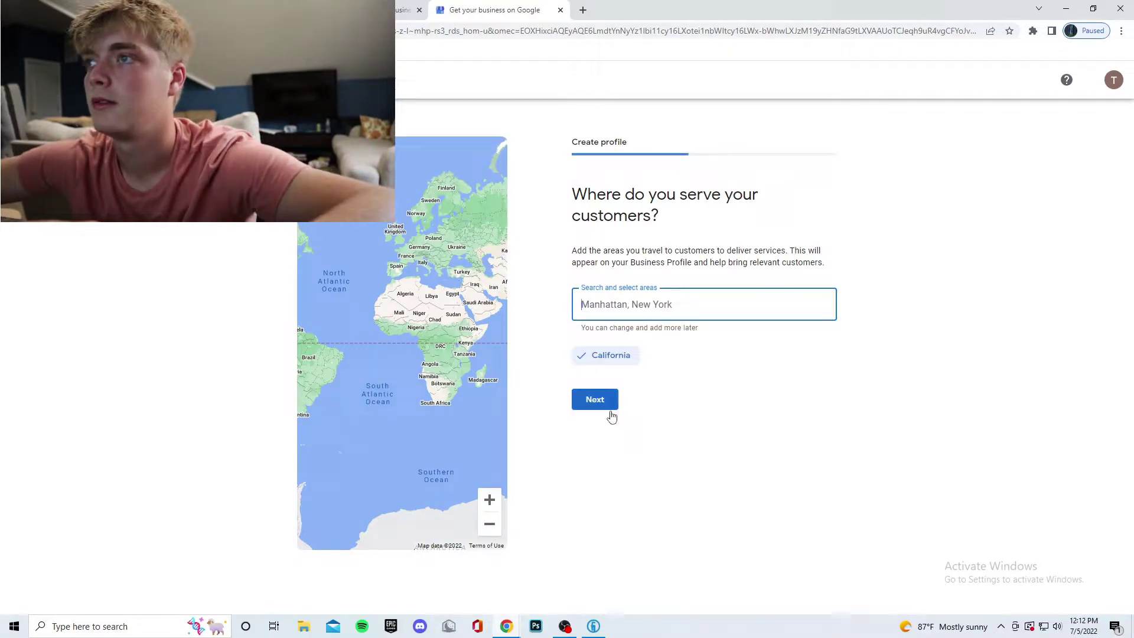
left_click(605, 404)
- Enter the business contact phone number and submit it
left_click(681, 273)
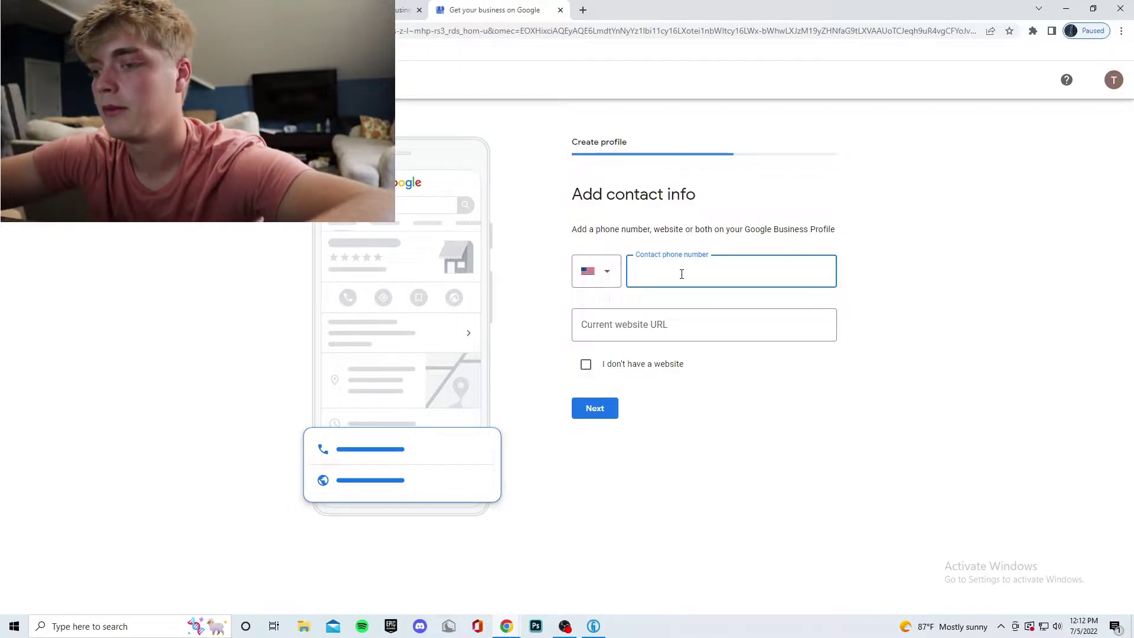
type("252-")
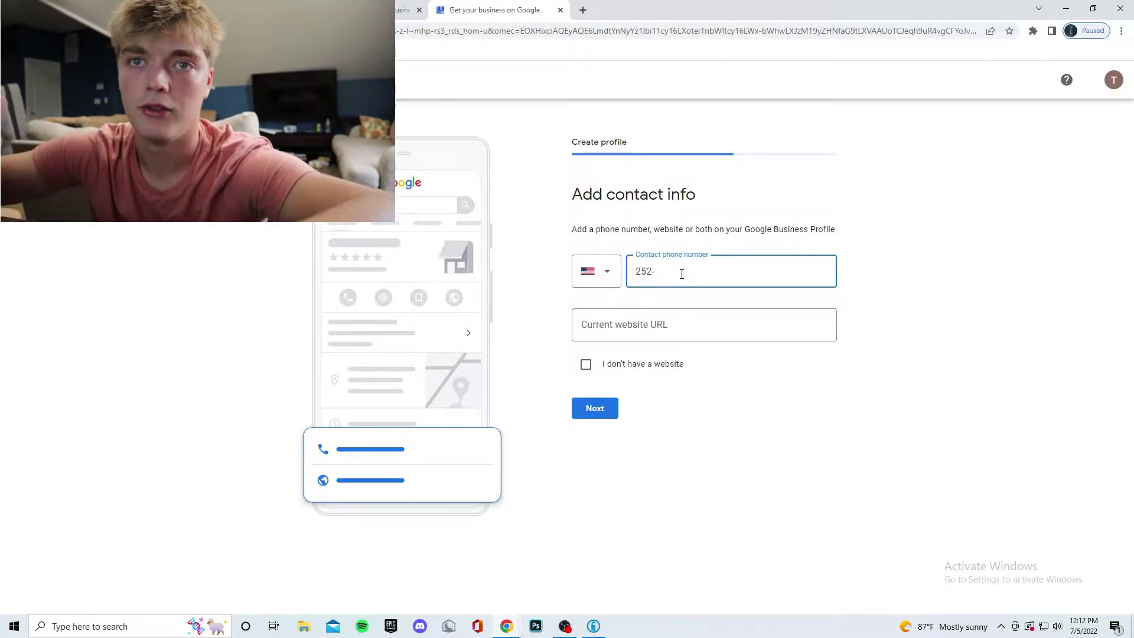
key("Return")
- Answer Yes to staying in the know about business updates and continue
left_click(586, 296)
left_click(586, 268)
left_click(586, 297)
left_click(586, 269)
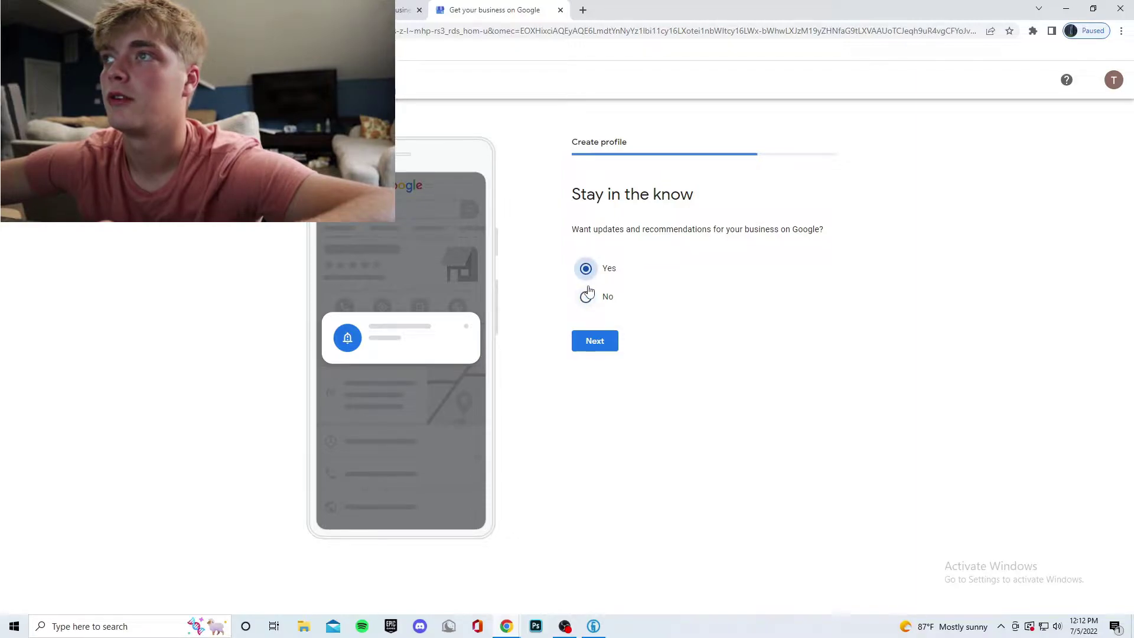
left_click(596, 341)
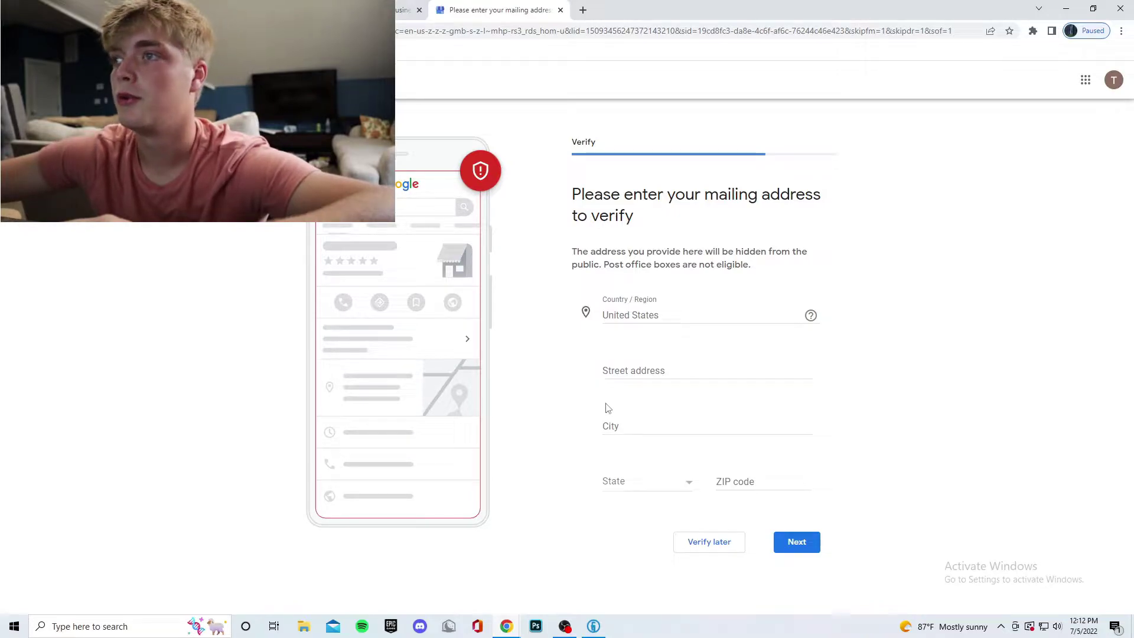
- Leave the mailing state unchosen, add Telemarketing as a service, and continue
left_click(630, 489)
left_click_drag(707, 473, 835, 450)
left_click(835, 451)
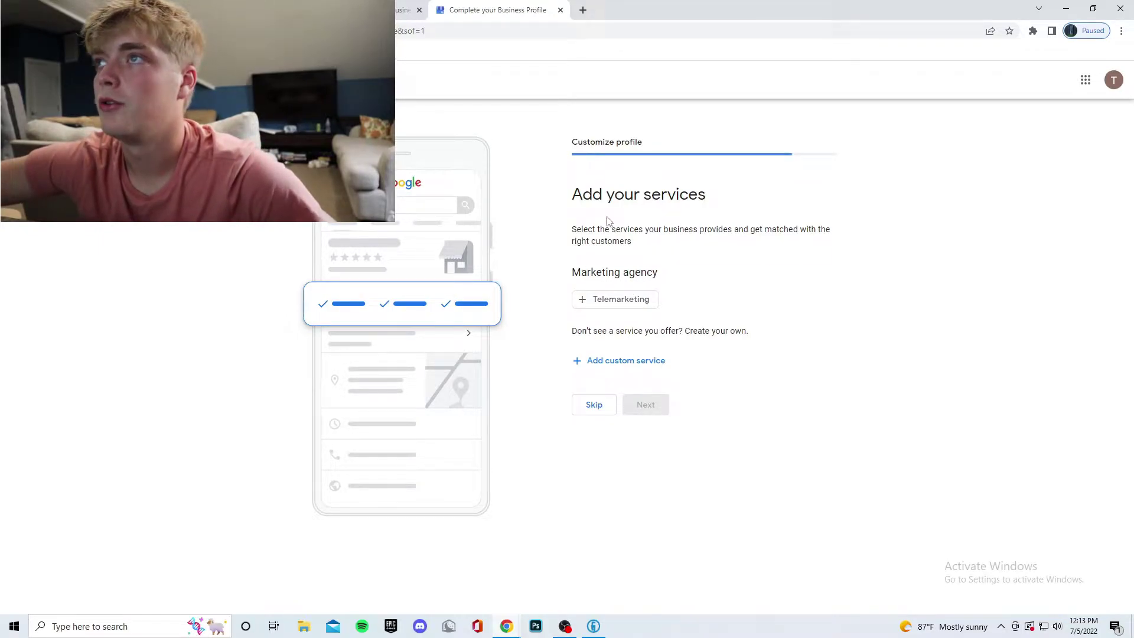
left_click(624, 306)
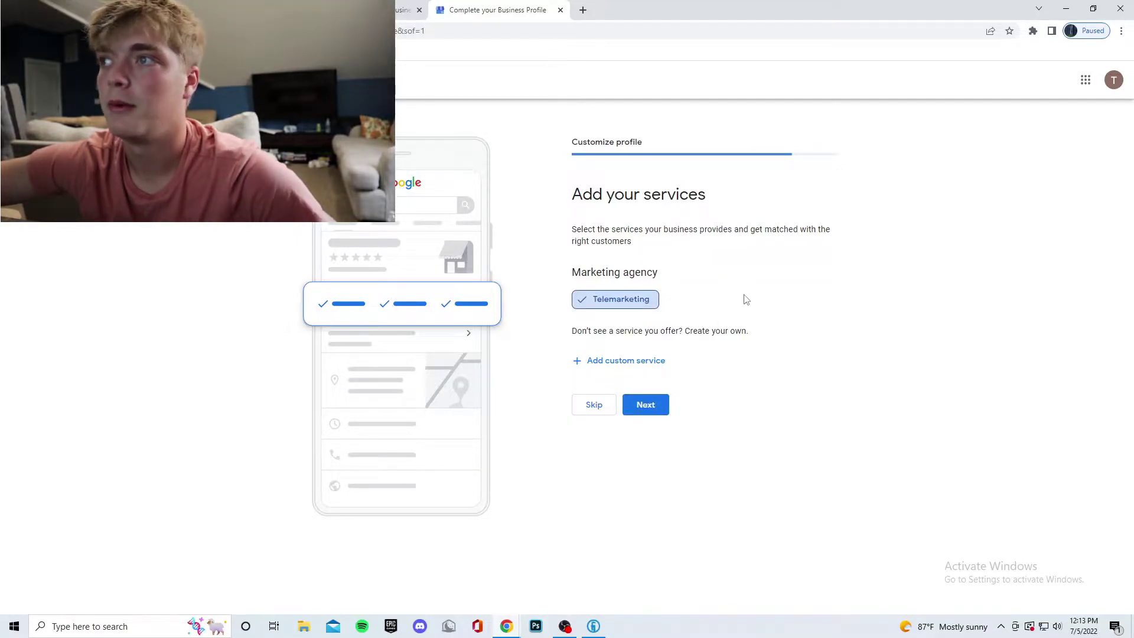
left_click(646, 409)
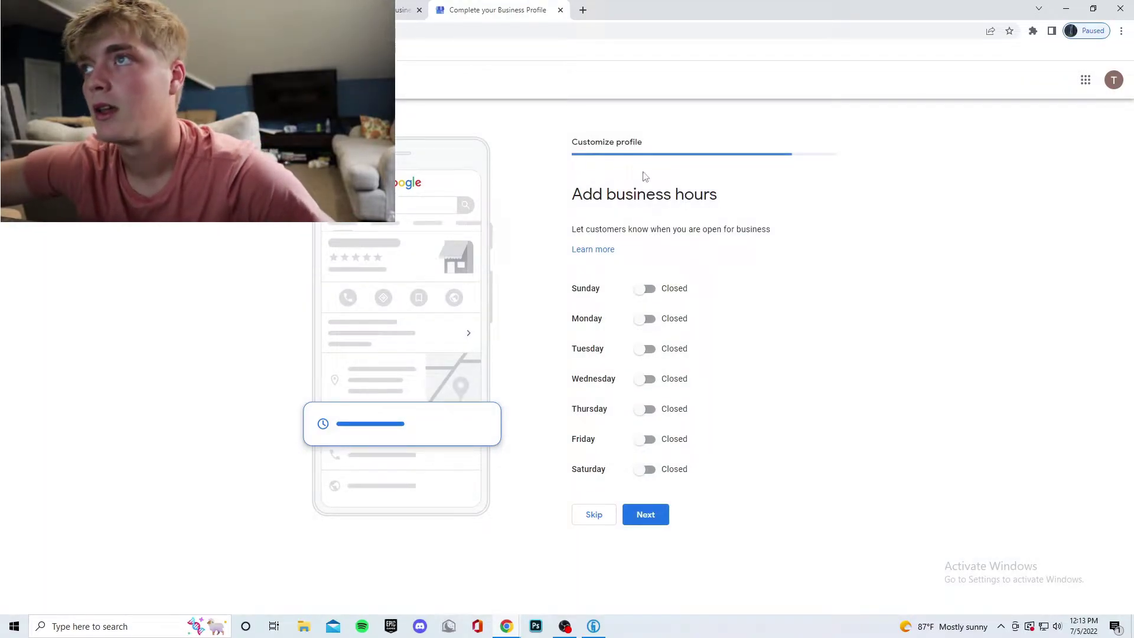
- Make Friday open 24 hours with other days closed, and keep customer messaging on
left_click(647, 469)
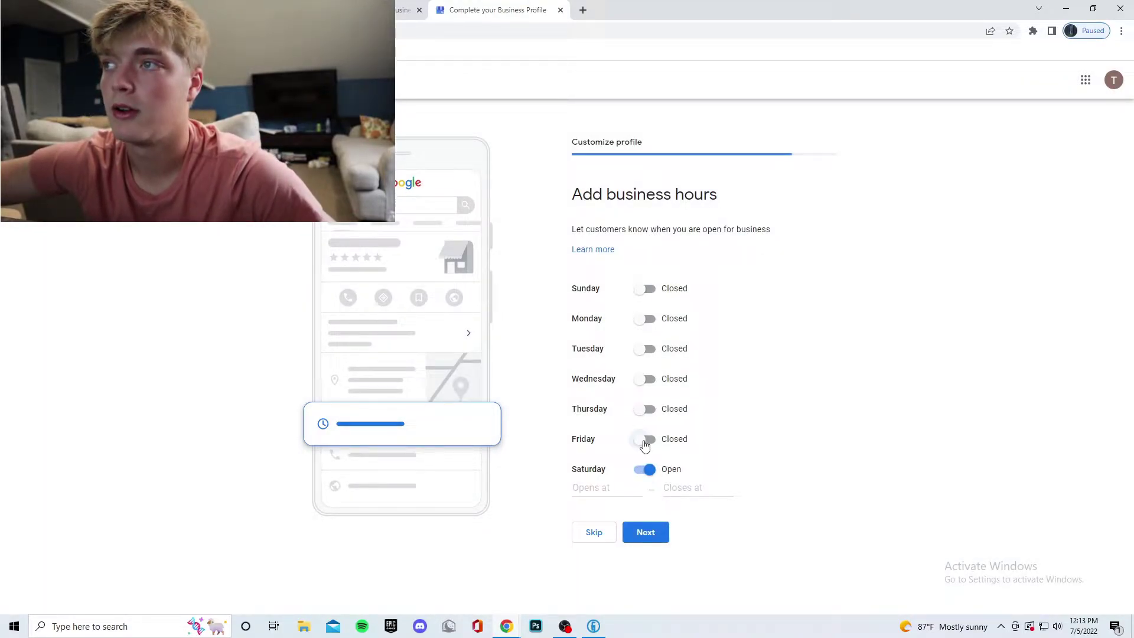
left_click(647, 439)
left_click(647, 409)
left_click(642, 409)
left_click(648, 439)
left_click(647, 469)
left_click(648, 439)
left_click(618, 460)
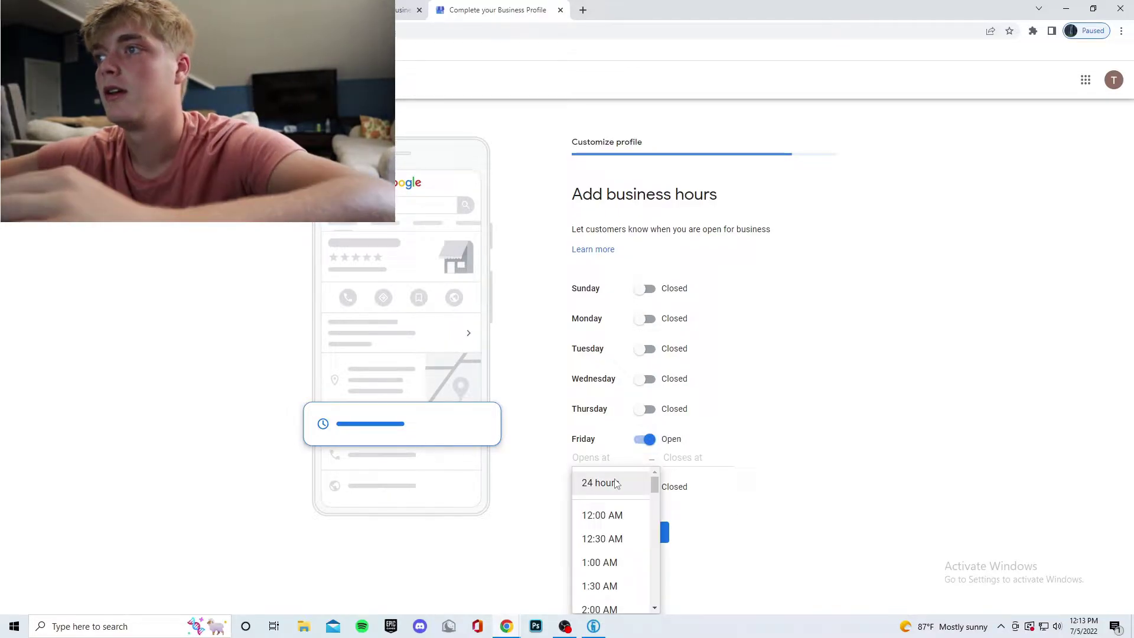
left_click(615, 480)
key("Return")
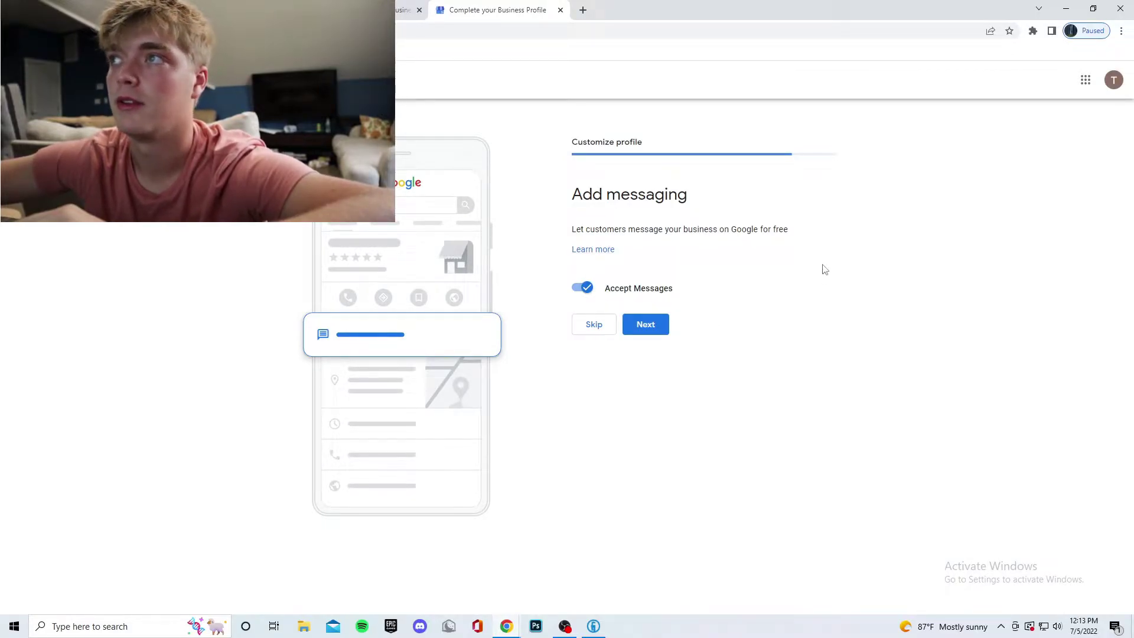
left_click(662, 329)
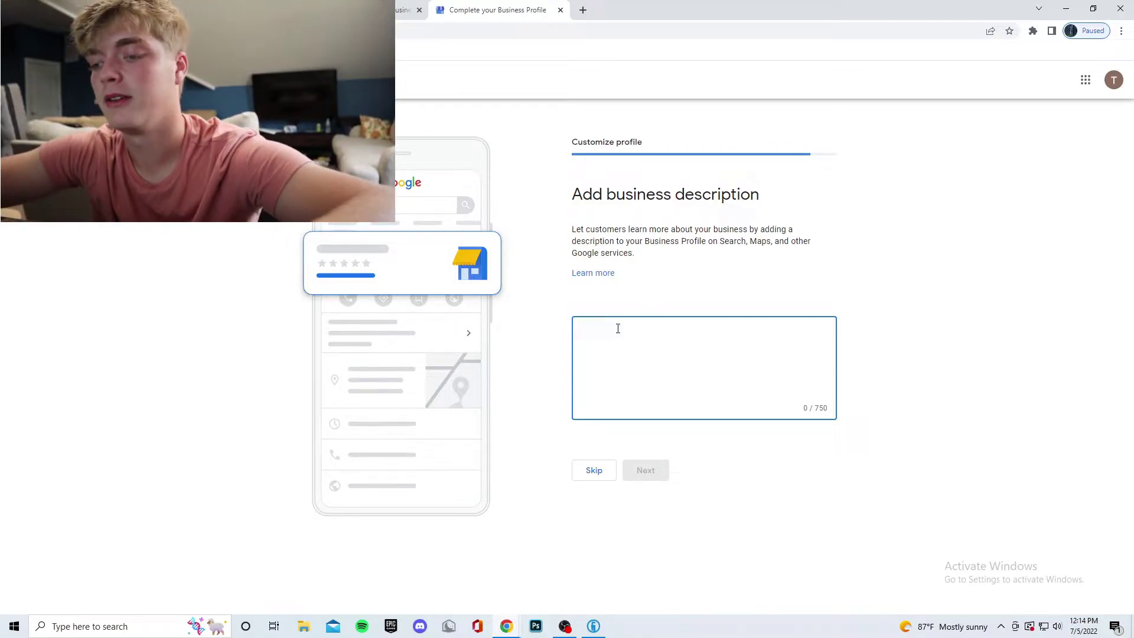
- Add the description 'markering agency!' and upload the wrapped truck photo from the computer
type("mark")
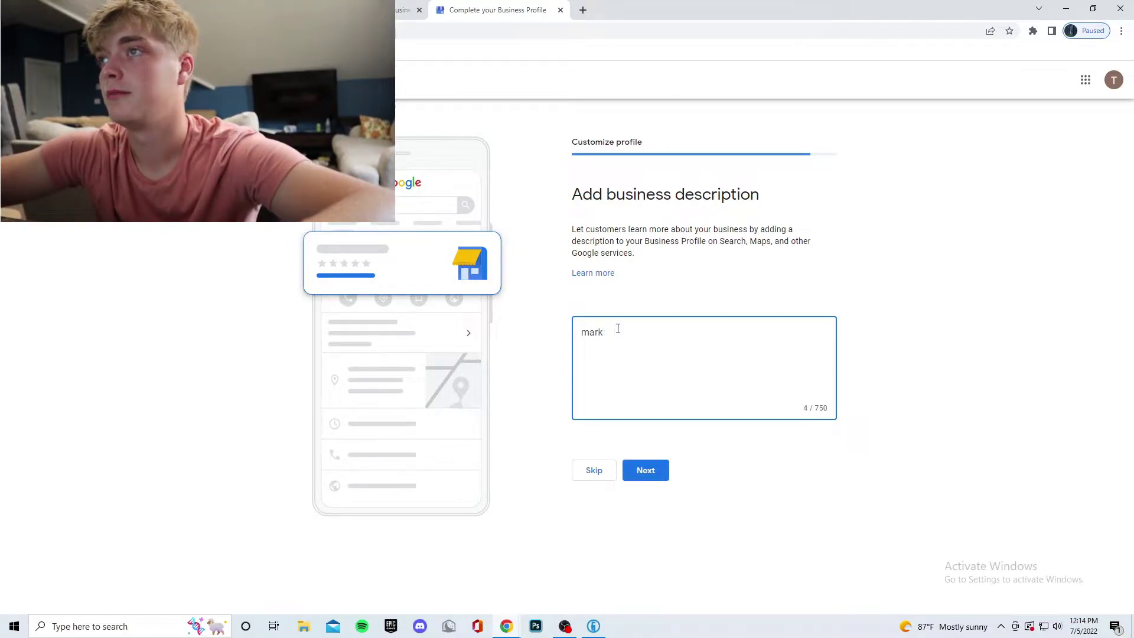
type("ering agency!")
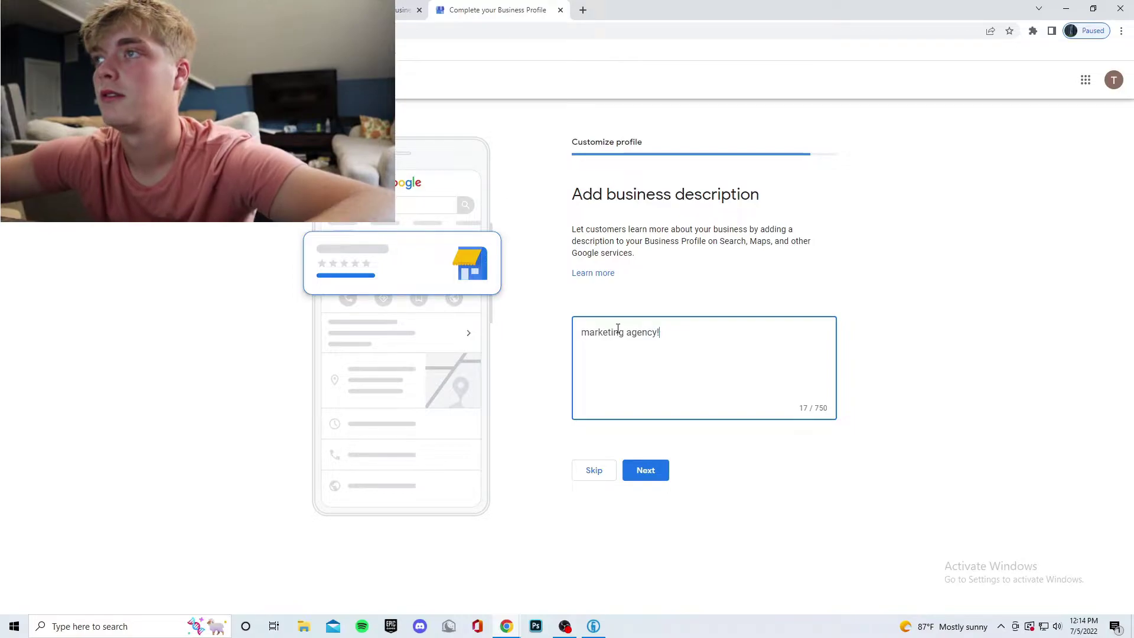
left_click(650, 471)
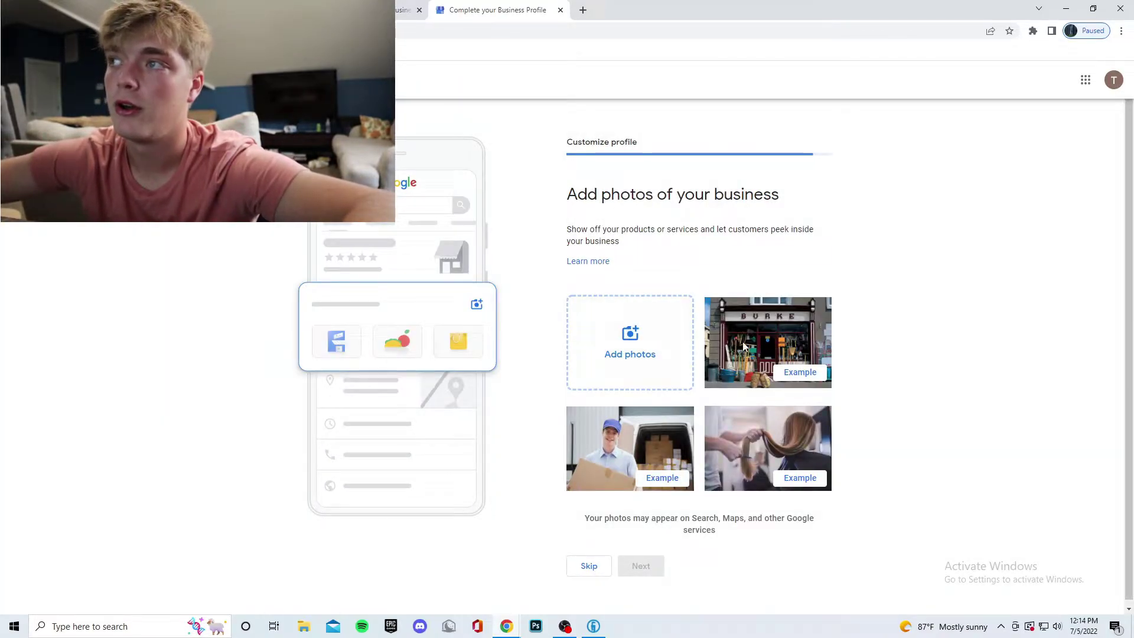
left_click(630, 349)
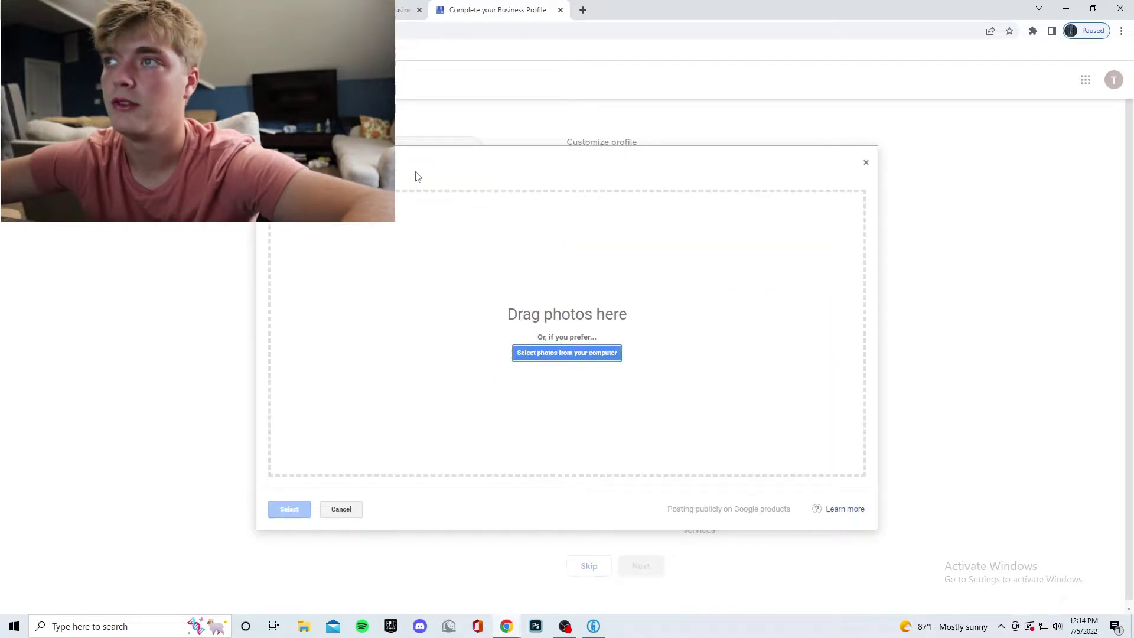
left_click(555, 350)
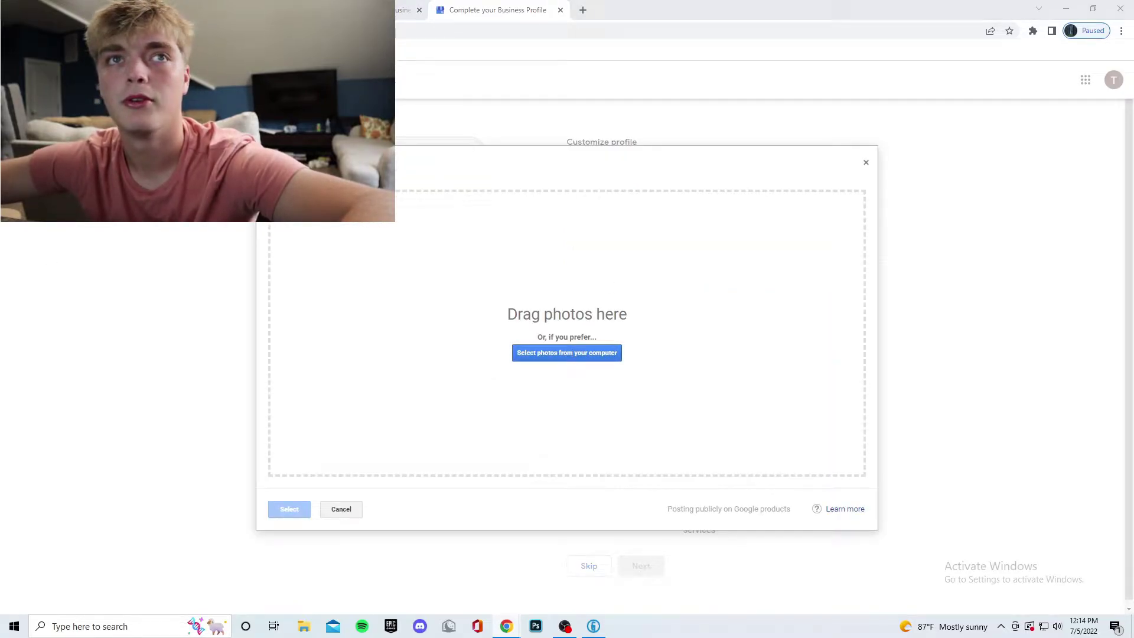
left_click_drag(3, 355, 402, 364)
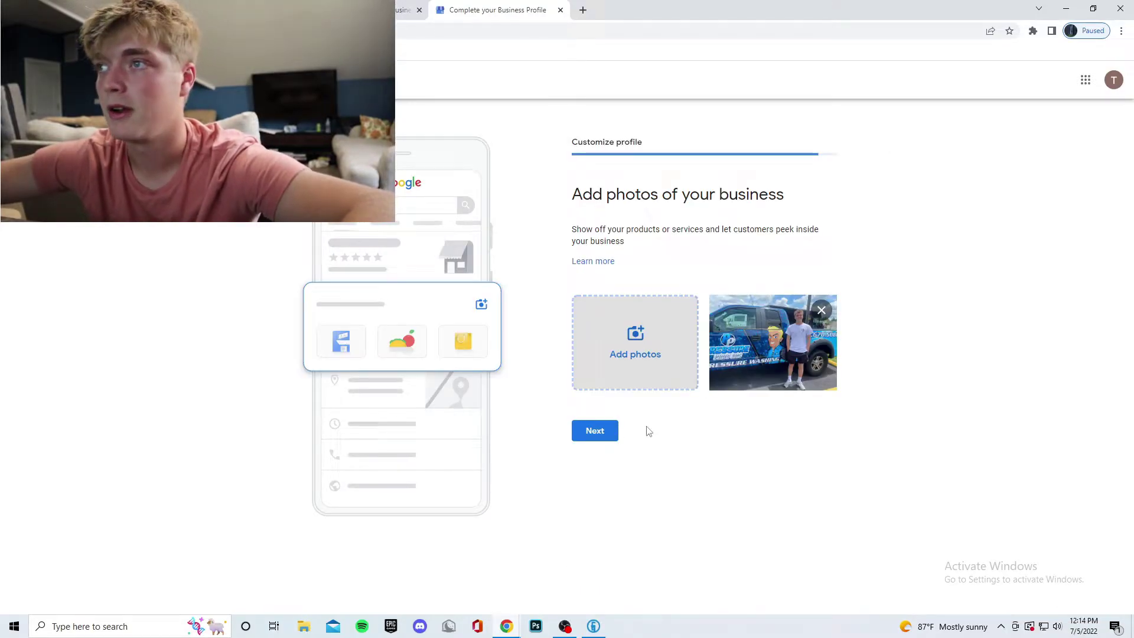
left_click(596, 432)
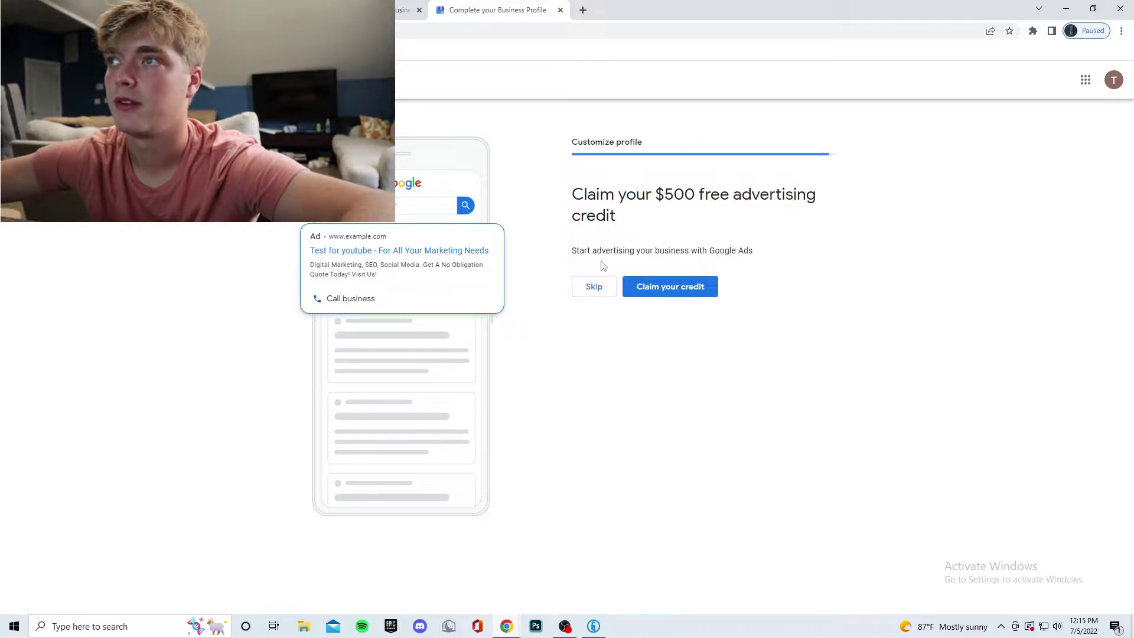
- Skip the $500 advertising credit and continue to the unverified profile in Search
left_click(596, 289)
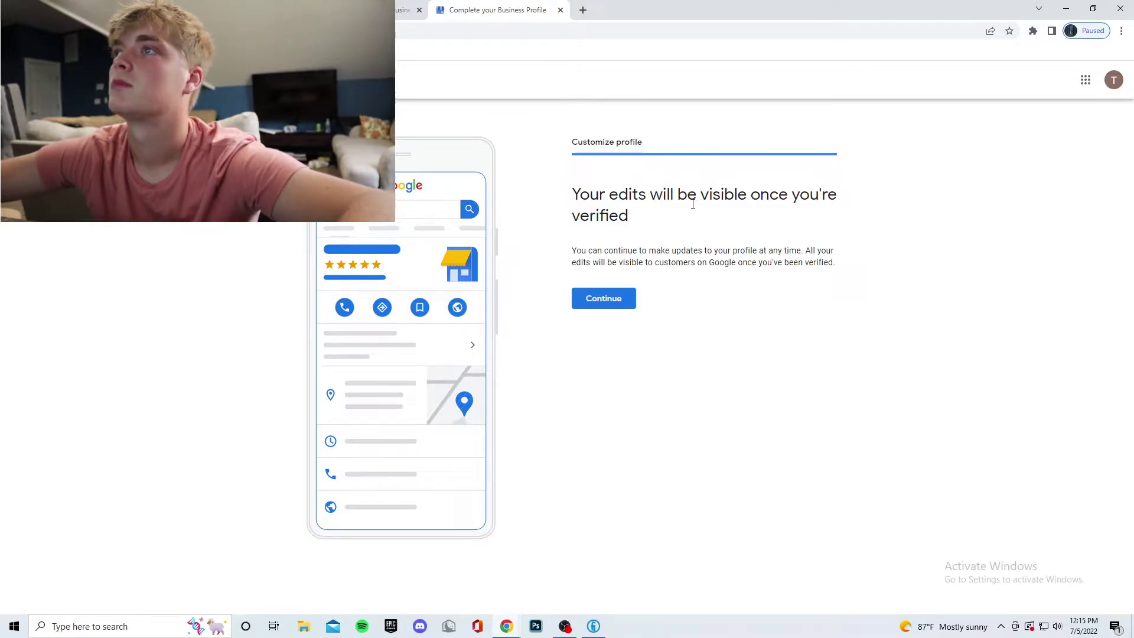
left_click(620, 299)
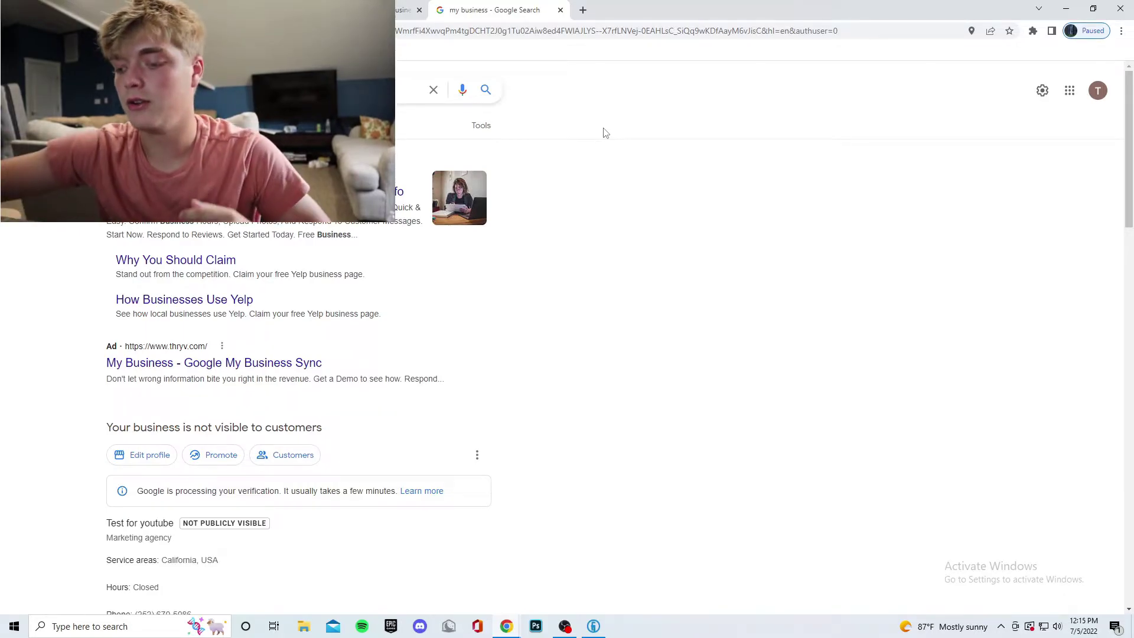
left_click(1070, 91)
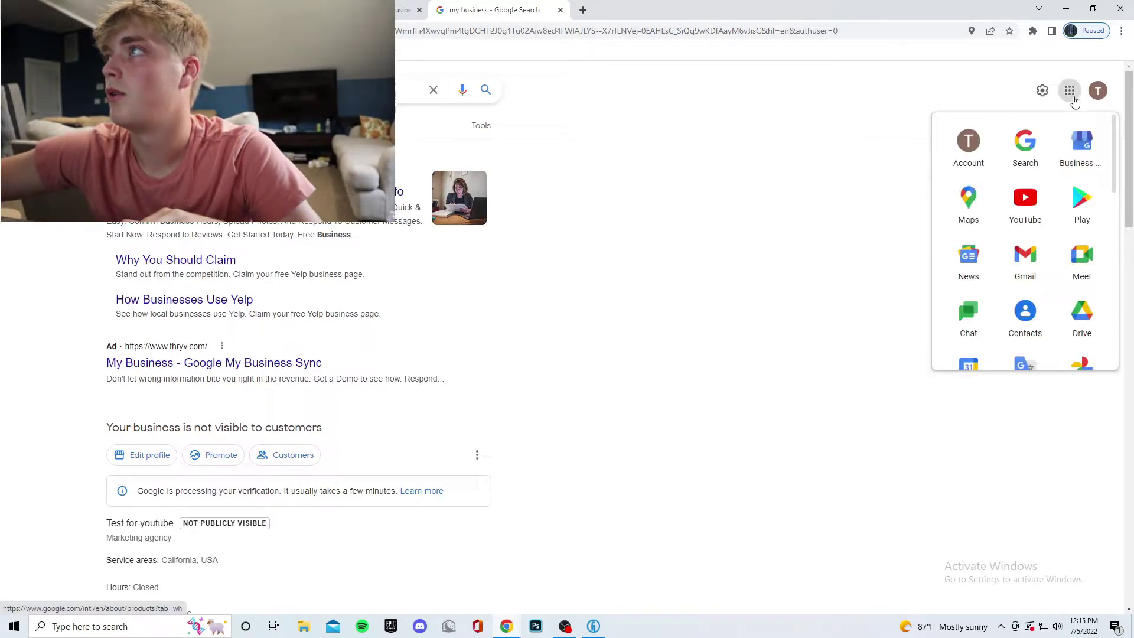
left_click(879, 196)
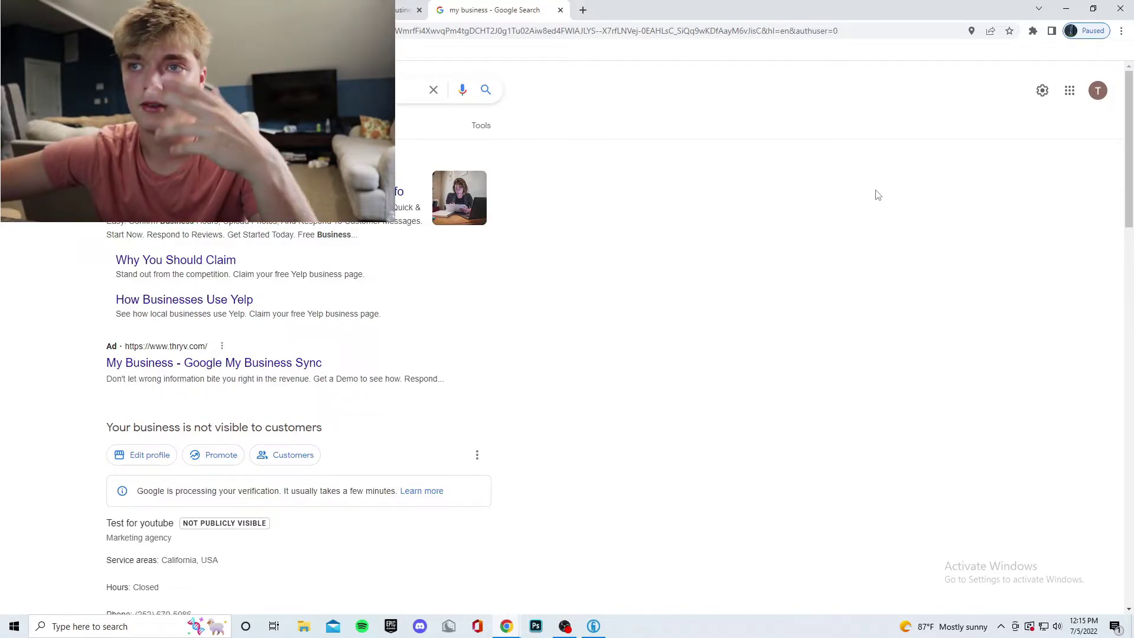
scroll(877, 194, "down", 2)
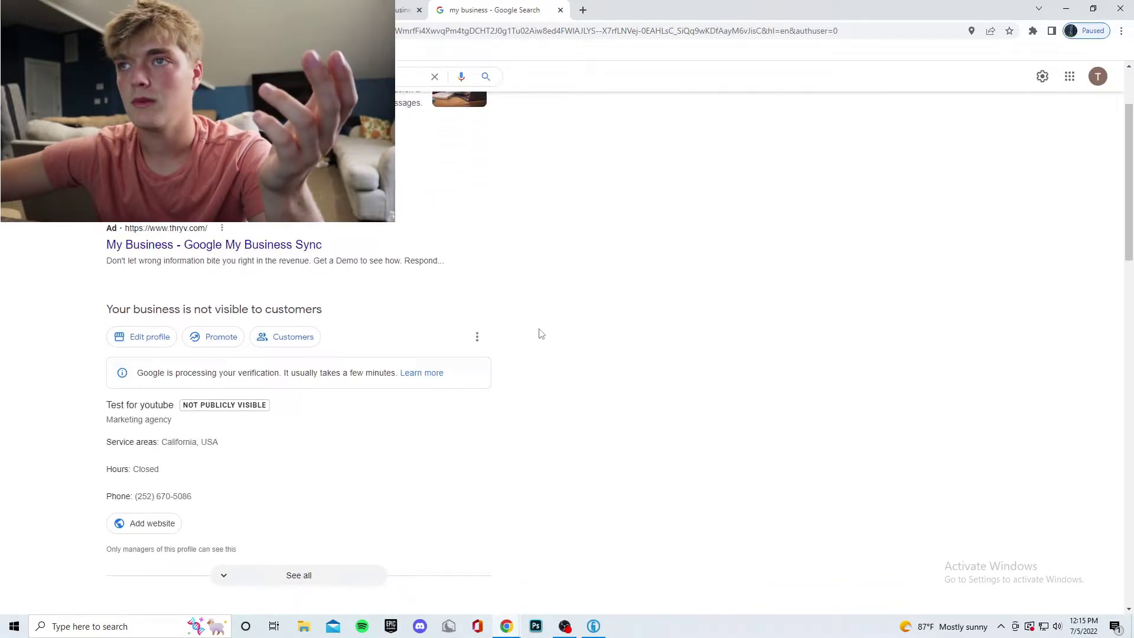
scroll(539, 335, "up", 2)
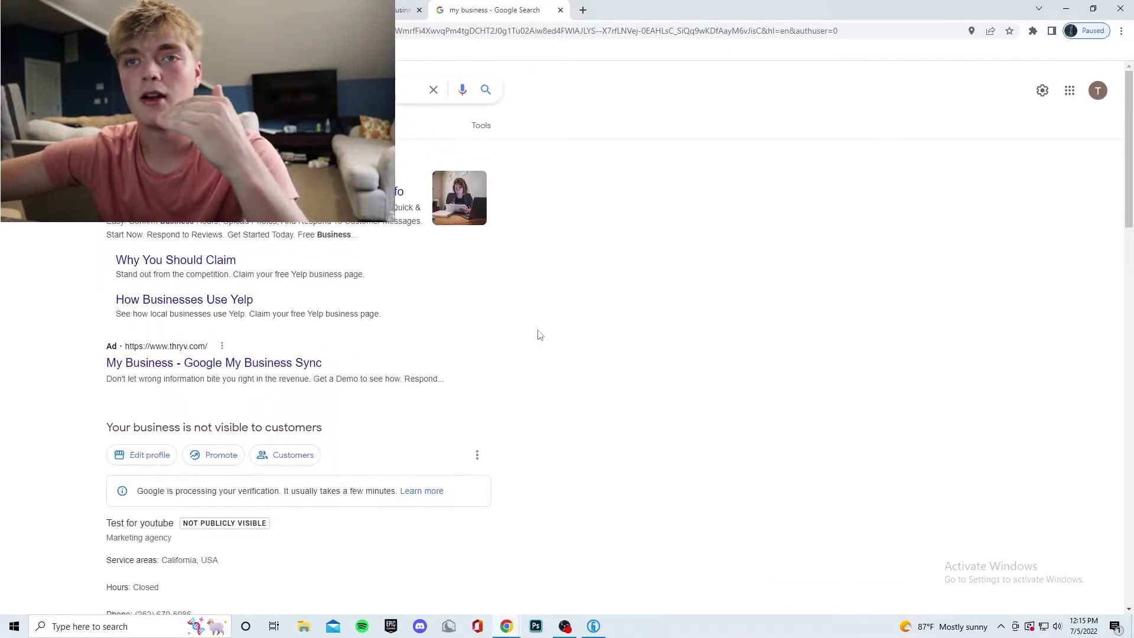